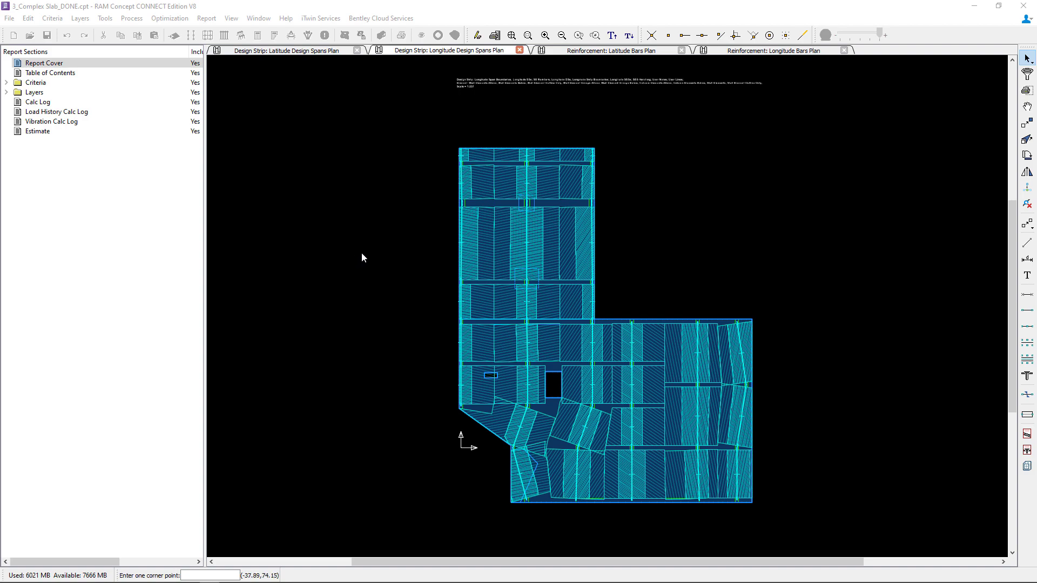
Step: Zoom the Longitude Design Spans Plan in on the slab's top overhang
scroll(579, 164, "up", 4)
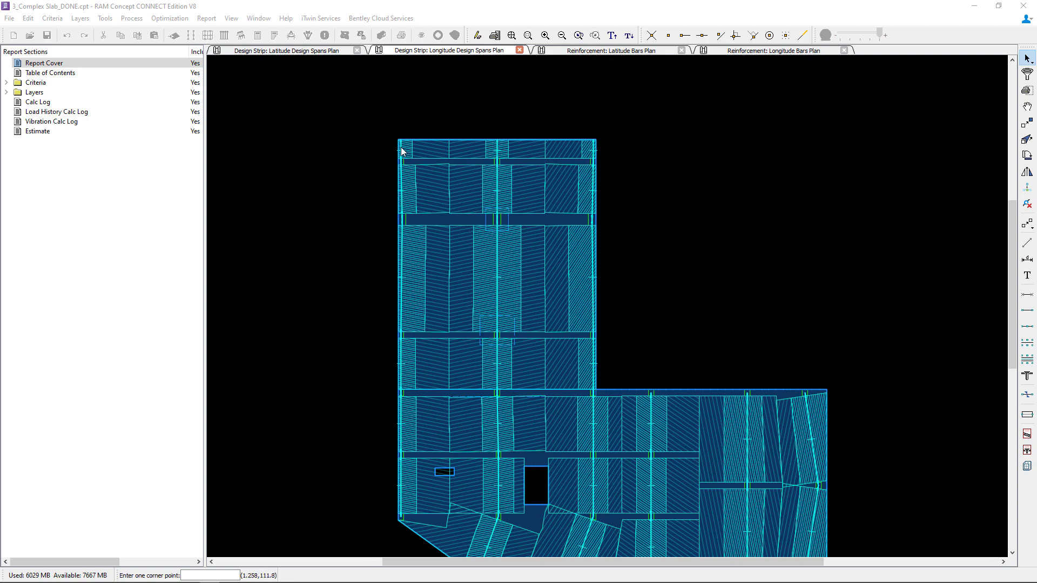
scroll(497, 166, "up", 5)
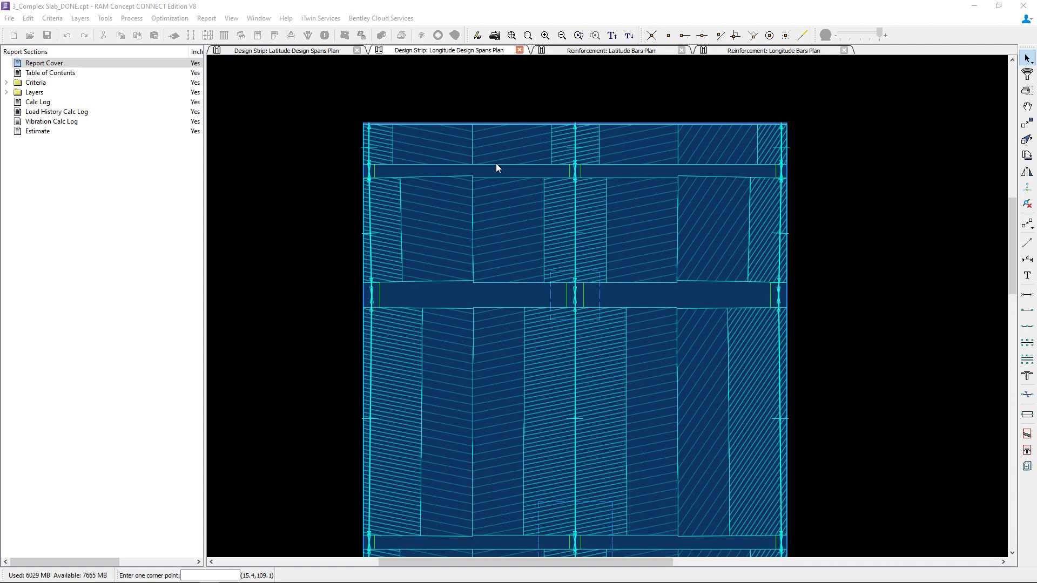
scroll(496, 163, "up", 1)
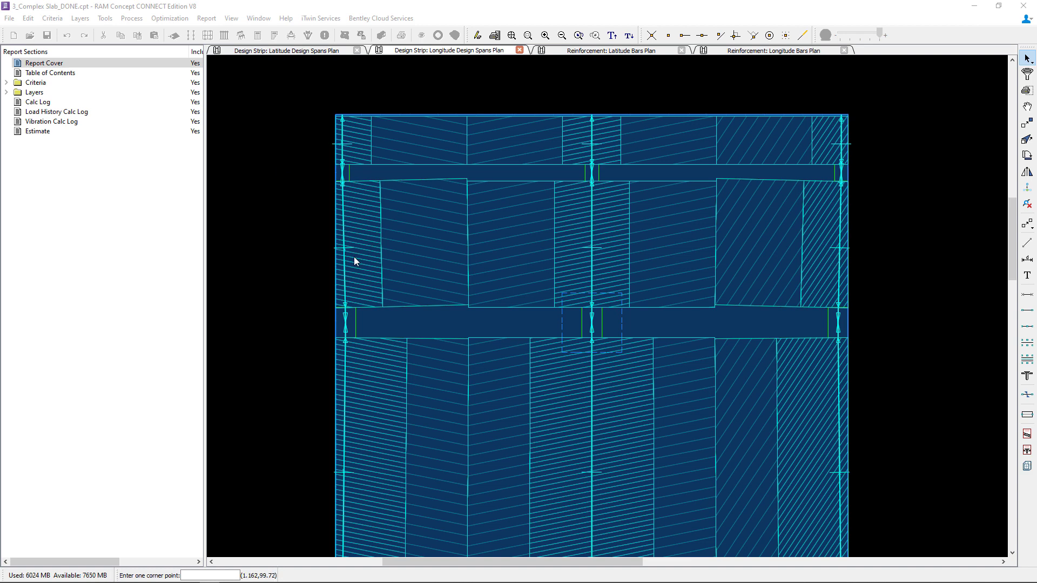
Step: Window-select the left design span segment just below the top overhang
left_click_drag(354, 257, 288, 224)
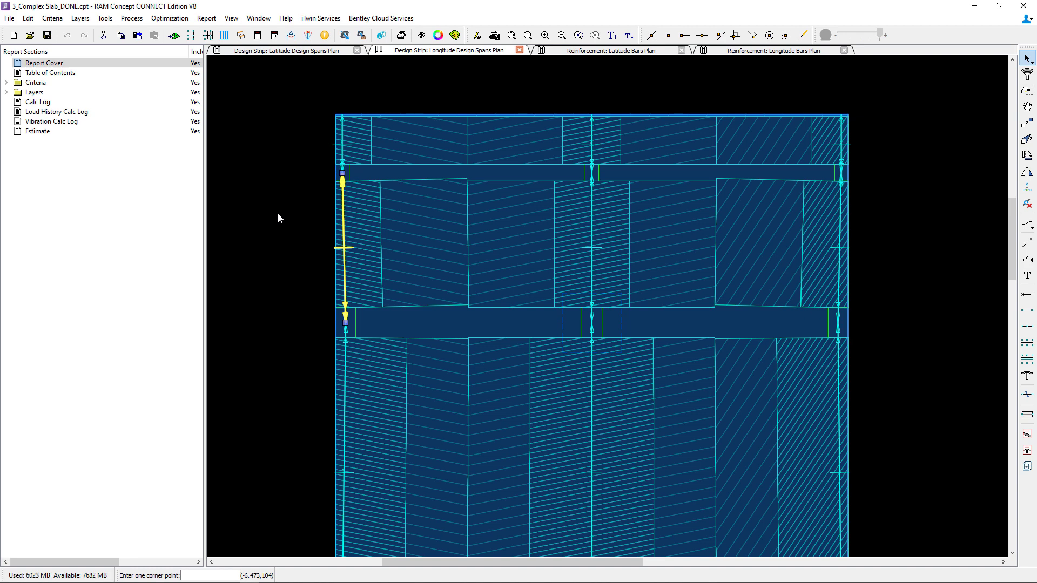
left_click_drag(287, 207, 275, 191)
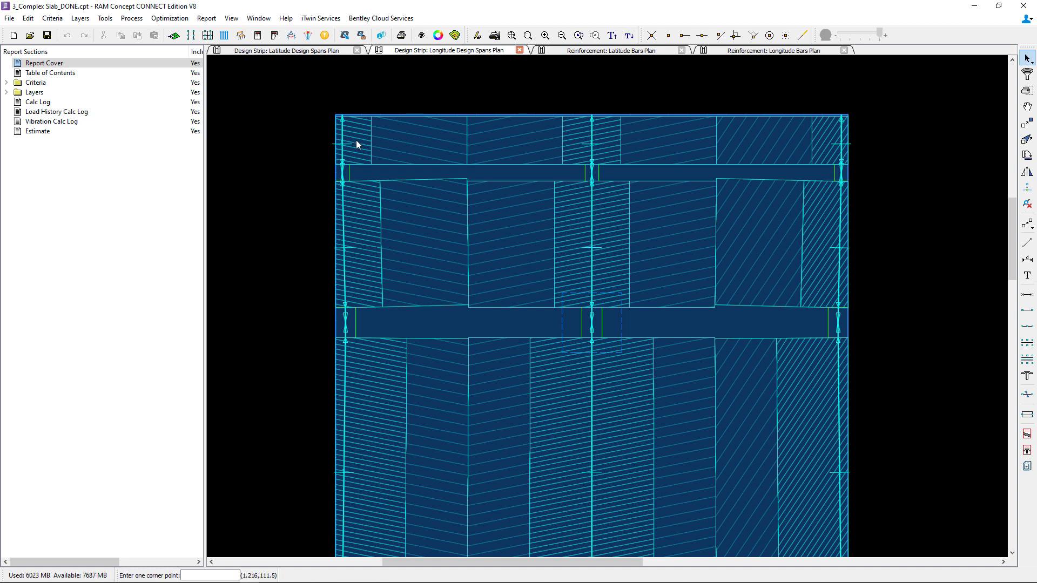
left_click_drag(355, 141, 325, 129)
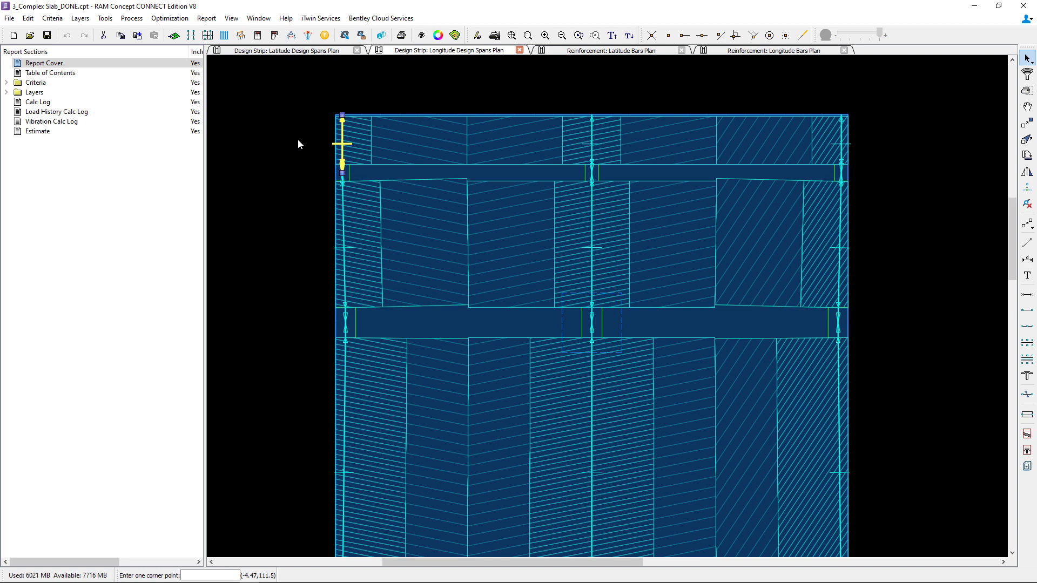
left_click(283, 119)
Step: Show the zoomed Longitude Bars Plan with Bottom Face concentrated program reinforcement hidden
left_click(795, 51)
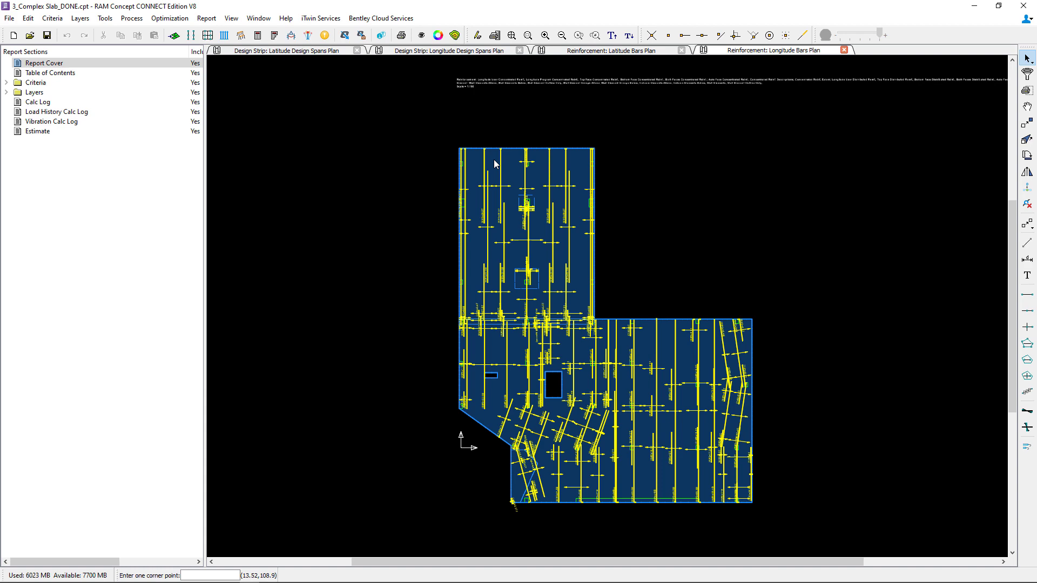
scroll(493, 160, "up", 5)
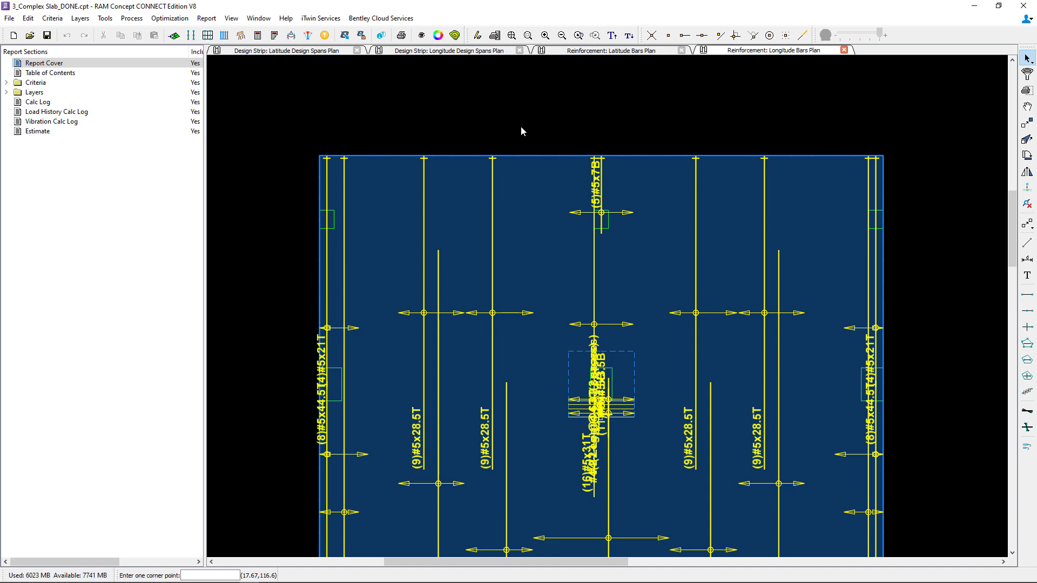
left_click(422, 36)
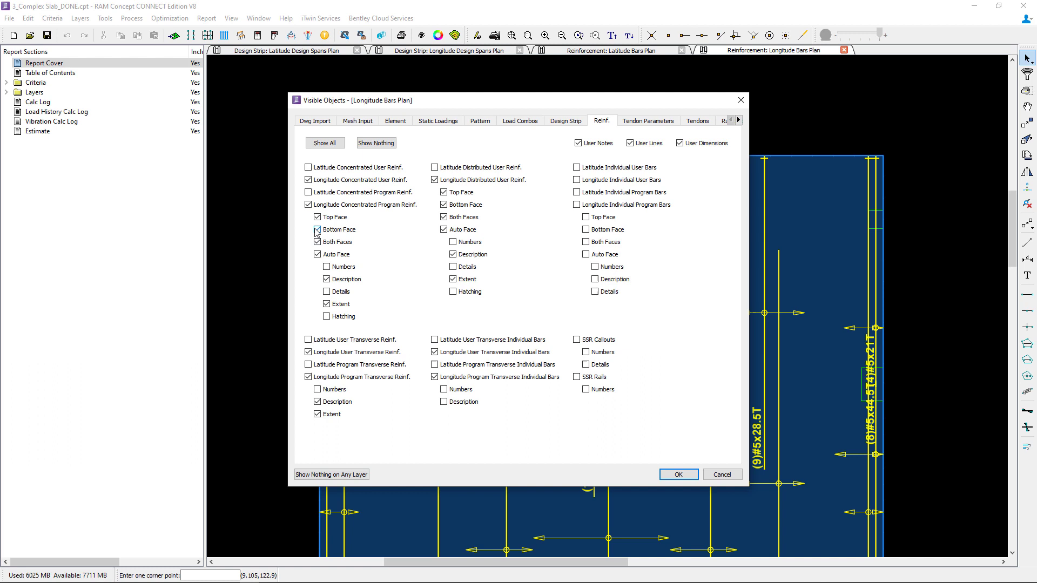
left_click(676, 474)
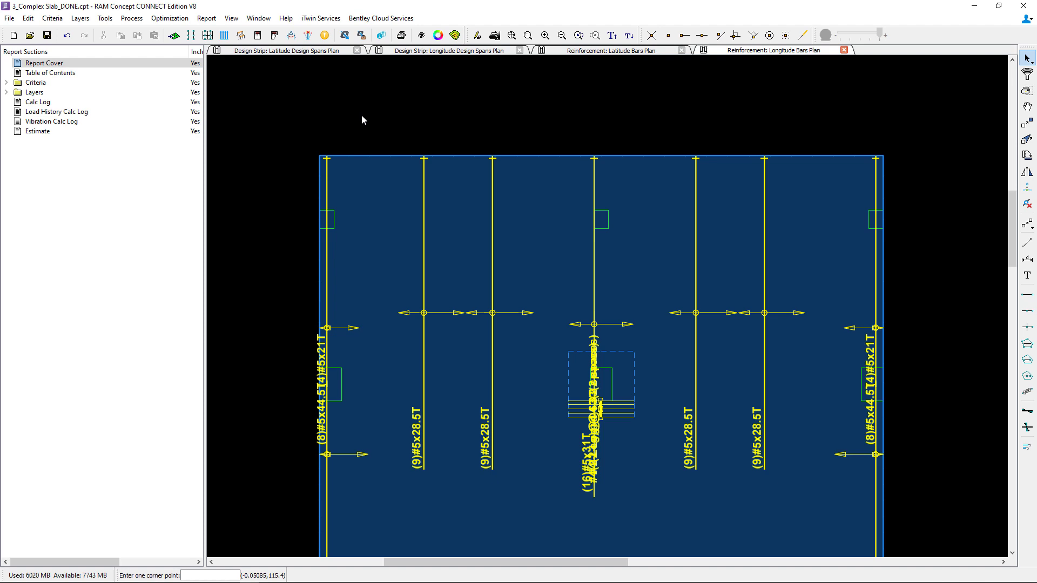
Step: Select the three top-overhang longitude design spans and open their Strip Generation properties
left_click(410, 52)
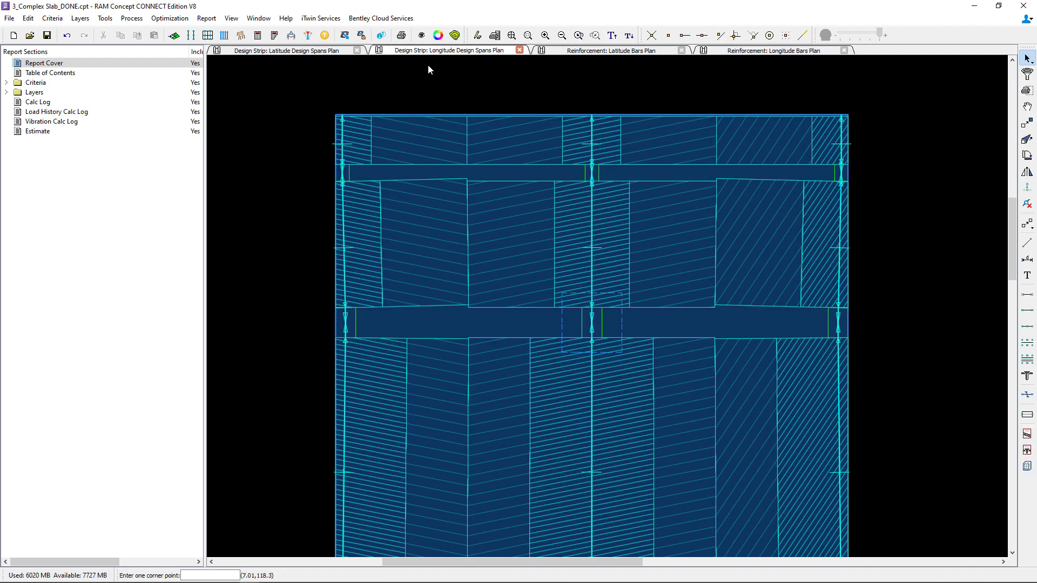
left_click(870, 157)
left_click(294, 108)
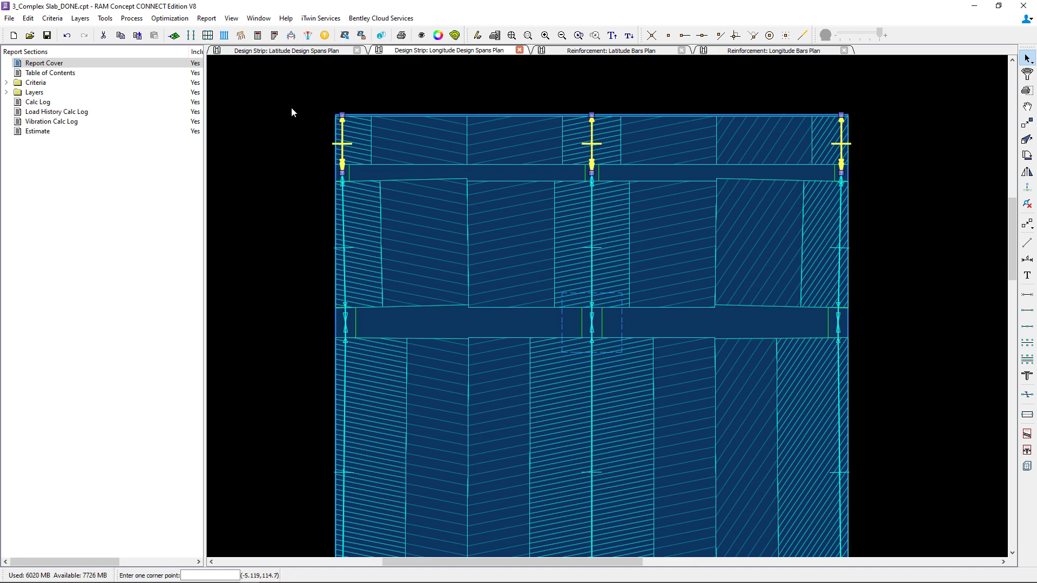
right_click(290, 107)
left_click(311, 114)
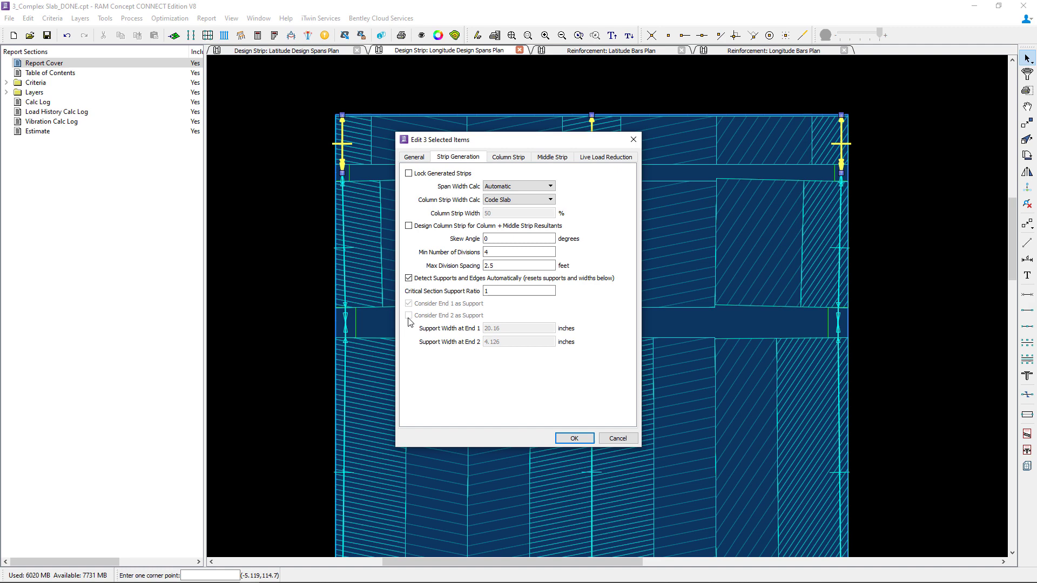
Step: Turn off automatic support and edge detection and set Support Width at End 2 to 16
left_click(409, 278)
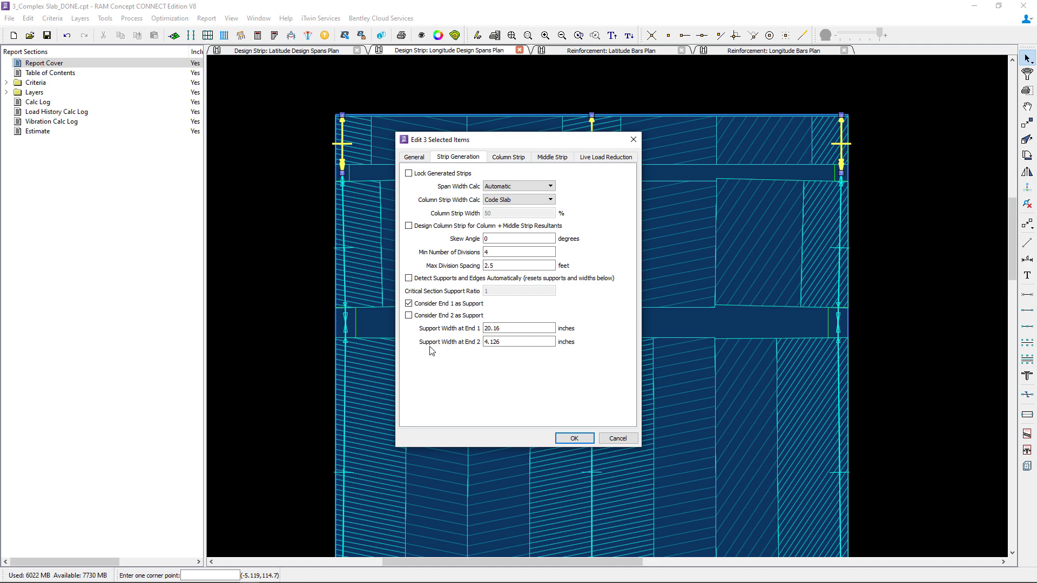
double_click(487, 342)
type("16")
Step: Apply the span changes, regenerate the mesh, and run Calc All past the analysis warnings
left_click(573, 438)
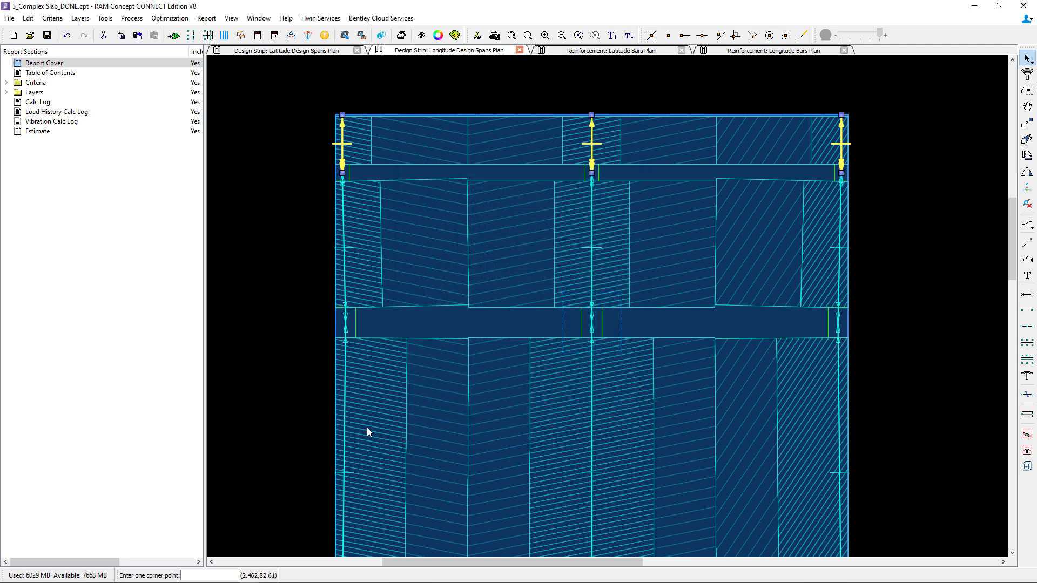
left_click(174, 35)
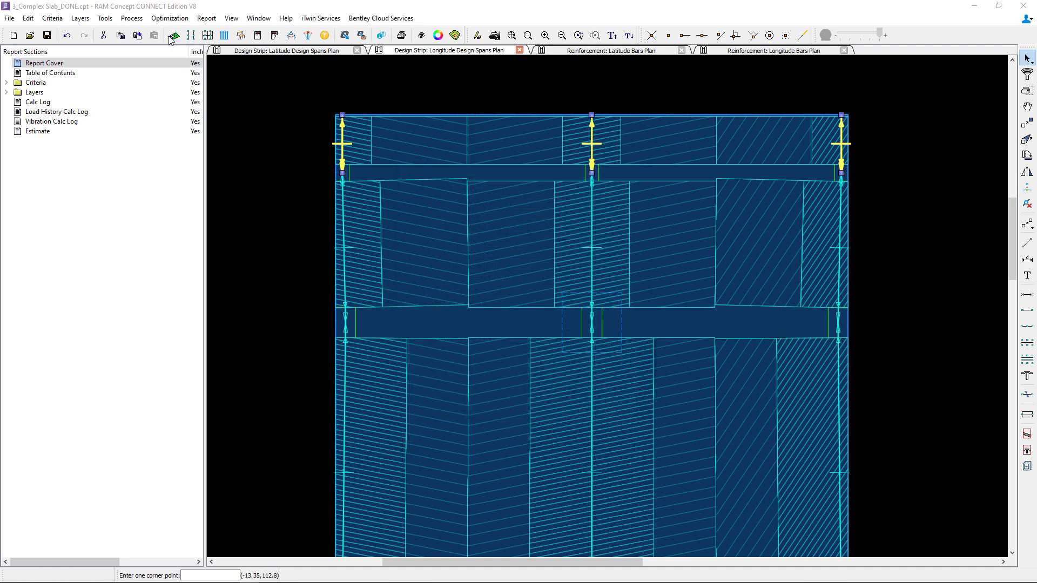
left_click(505, 324)
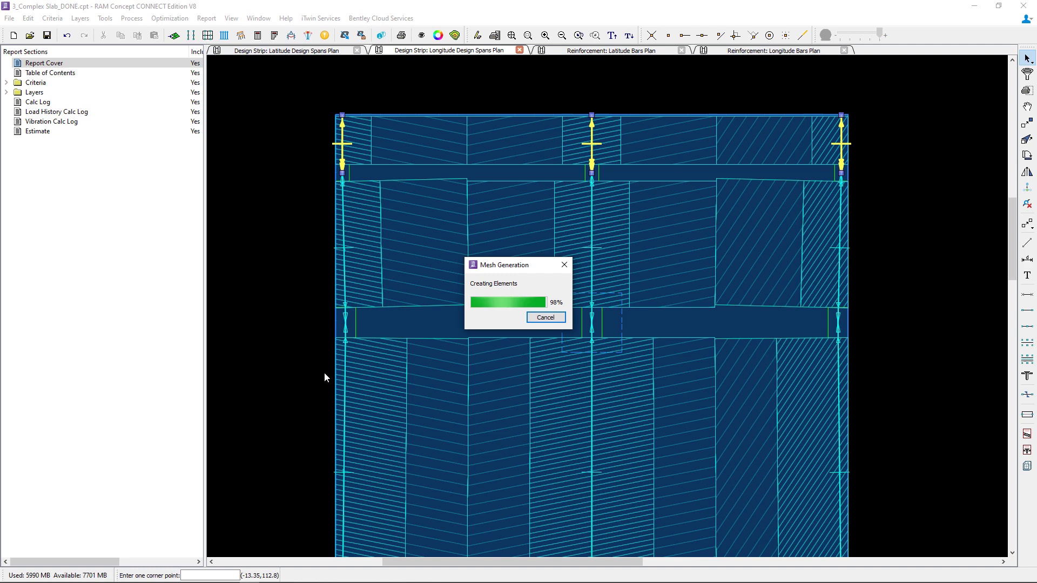
left_click(258, 35)
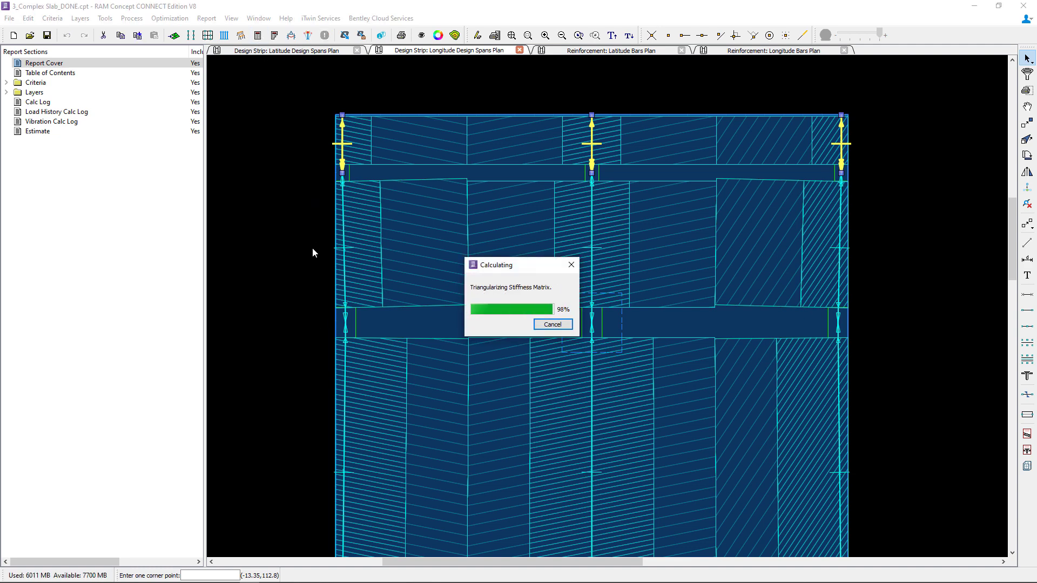
key("Return")
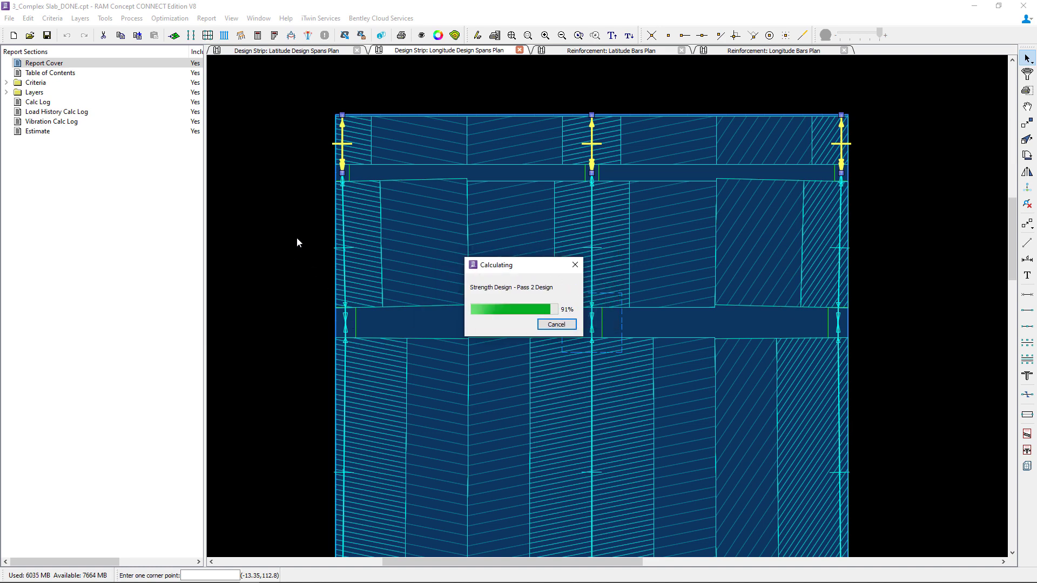
key("Return")
left_click(577, 313)
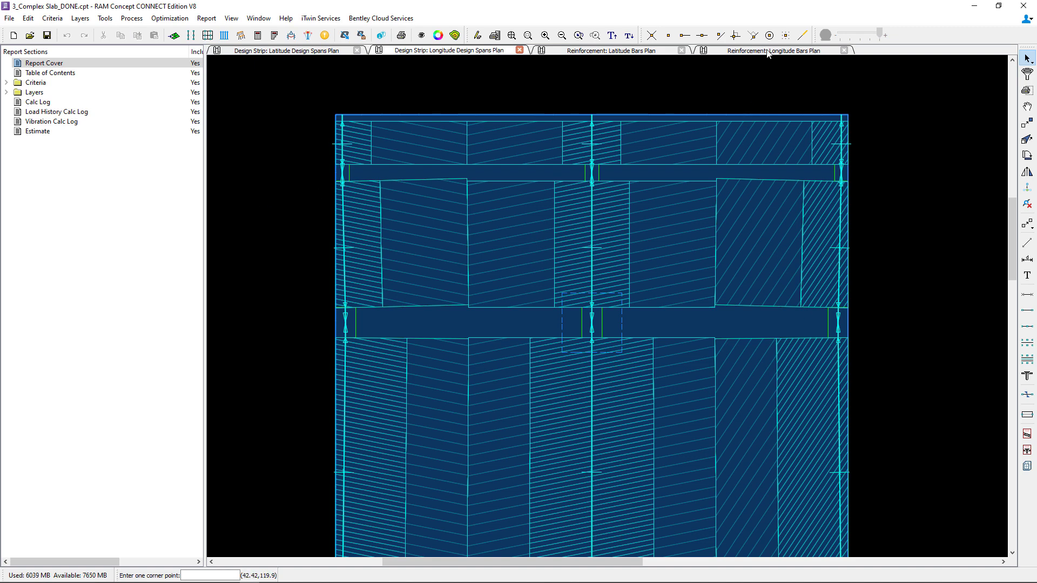
Step: View the whole slab in the Longitude Bars Plan to check the hooked top bars
left_click(768, 51)
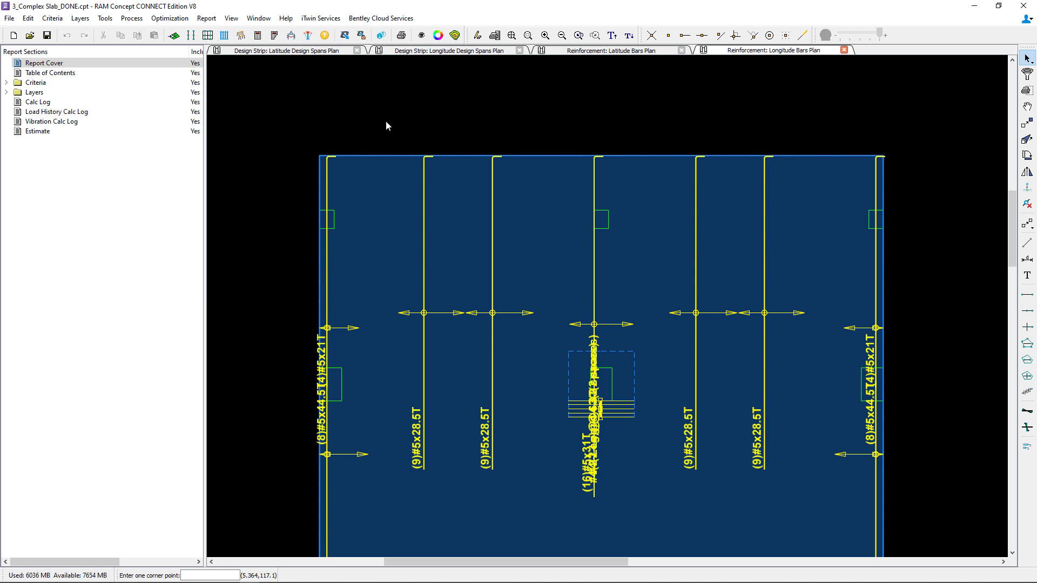
scroll(504, 142, "down", 5)
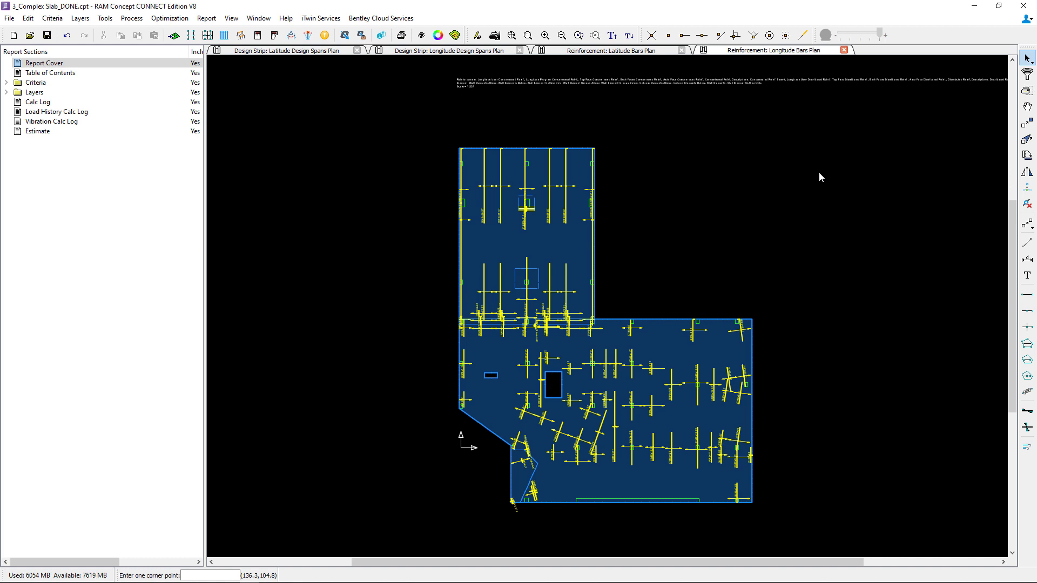
Step: Zoom in to read the latitude bar labels, then show the Latitude Design Spans Plan
left_click(608, 50)
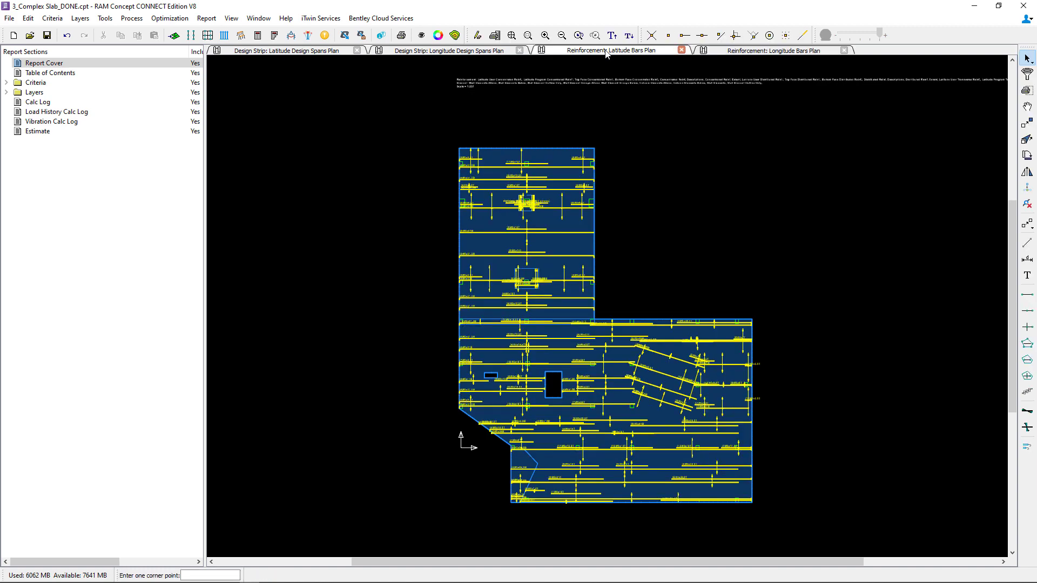
scroll(680, 458, "up", 2)
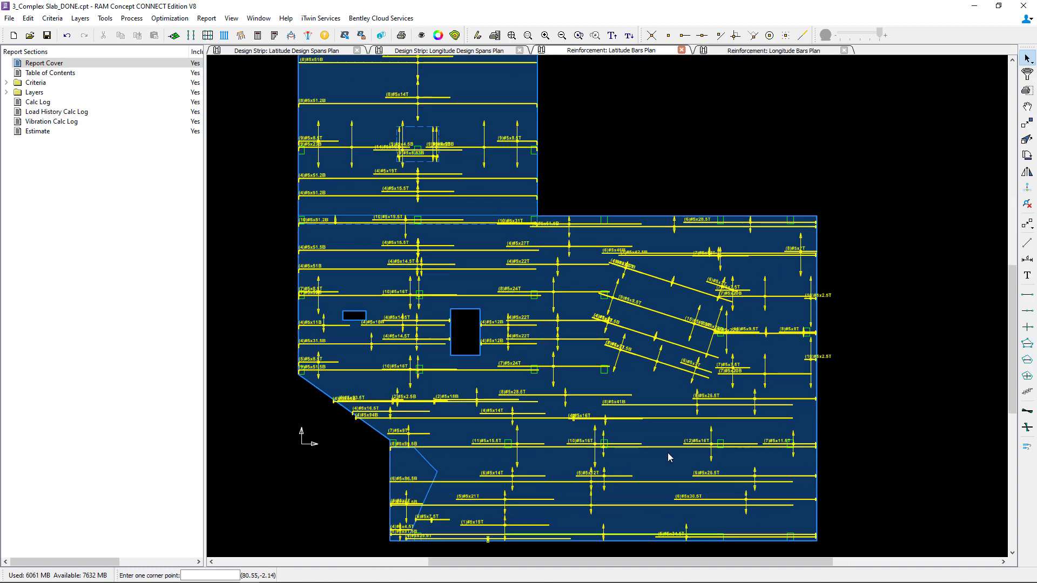
scroll(685, 364, "up", 2)
scroll(749, 376, "up", 1)
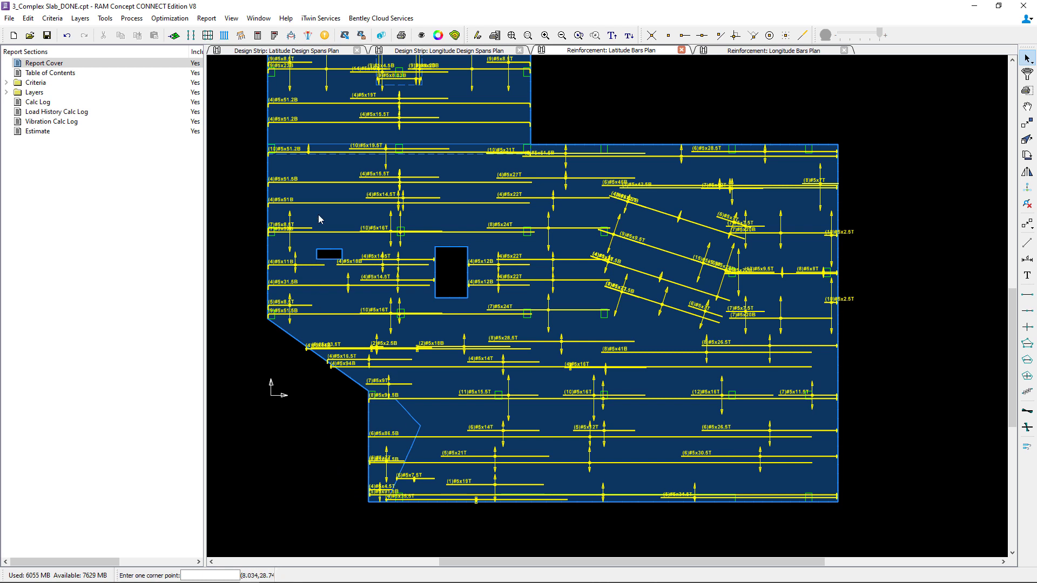
left_click(282, 50)
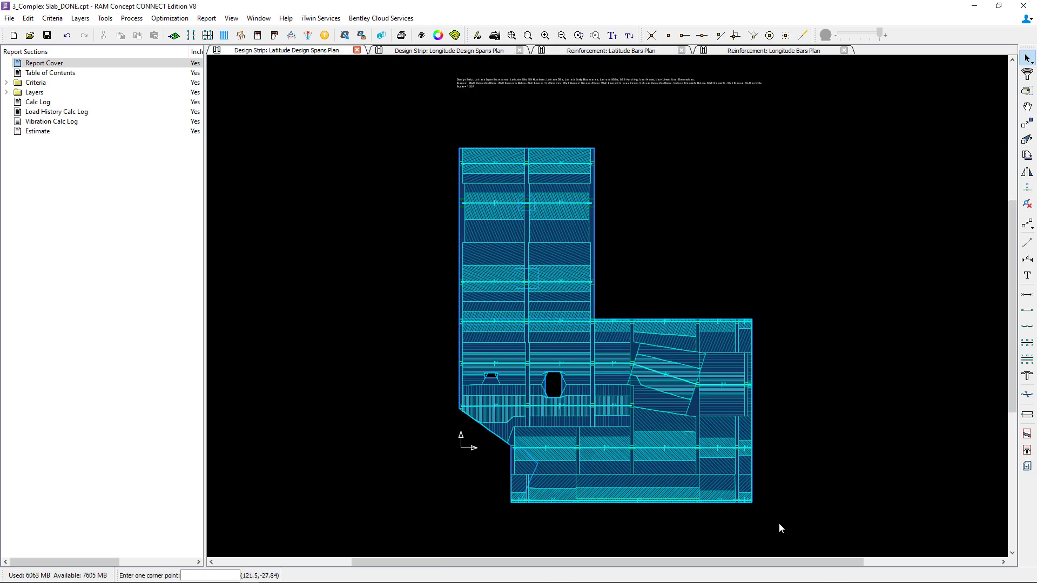
Step: Edit the Strip Generation support settings of the three latitude spans on the slab's right edge
left_click_drag(779, 523, 744, 440)
left_click_drag(804, 345, 745, 306)
right_click(747, 306)
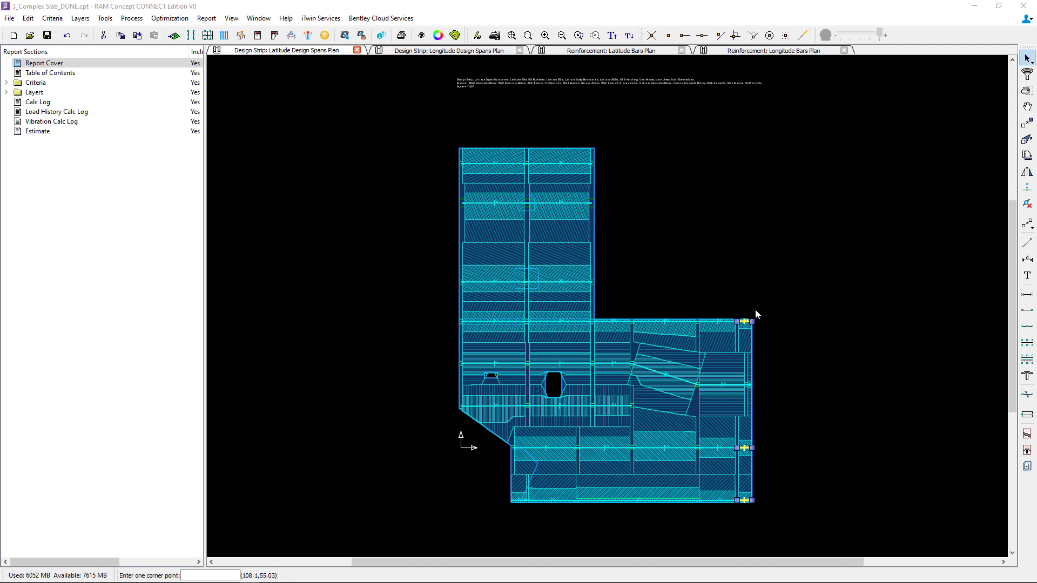
double_click(755, 310)
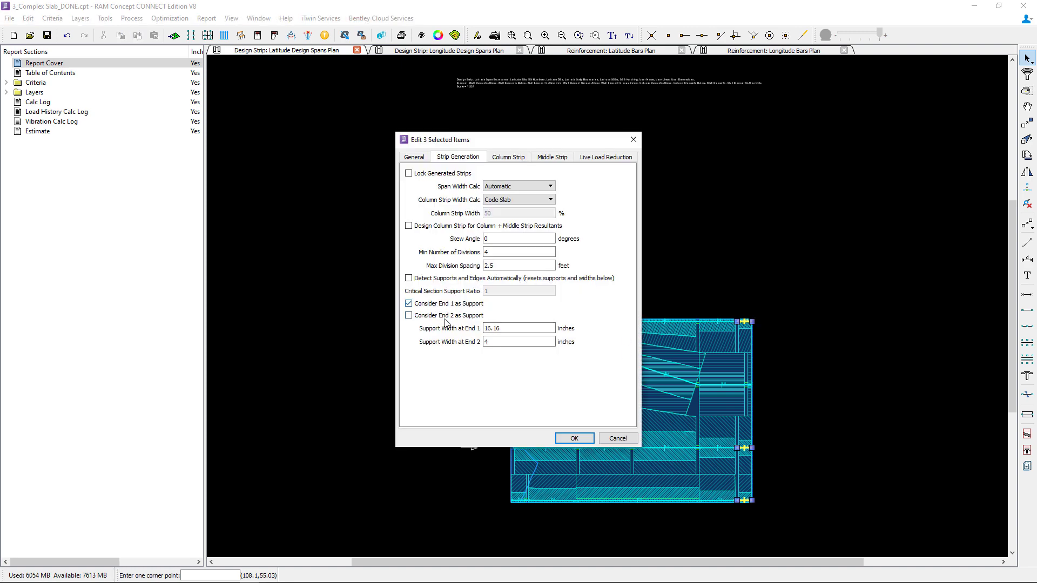
key("Tab")
key("Return")
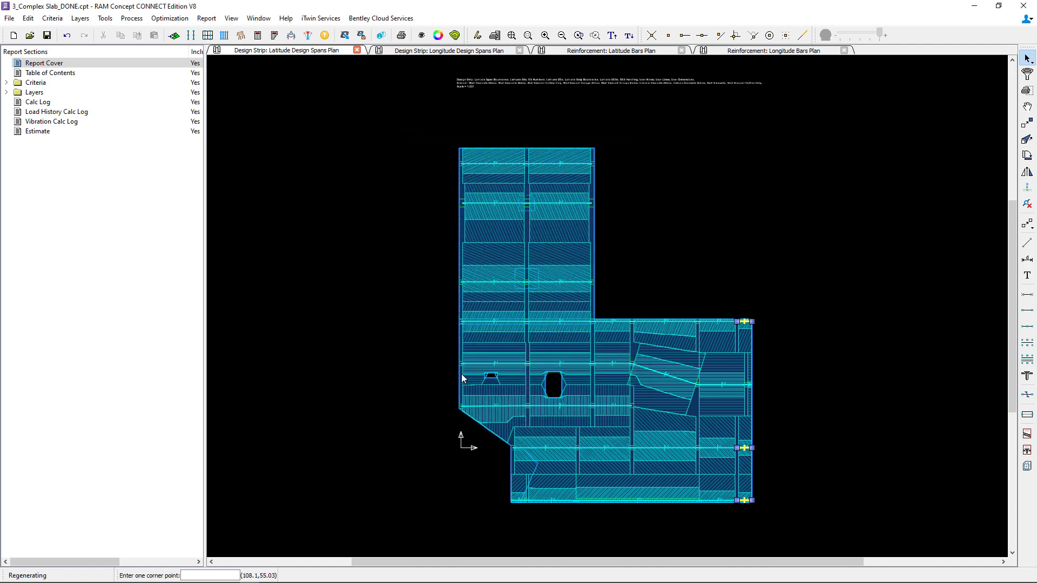
Step: Set Support Width at End 1 to 16 for the bottom-left latitude design span
left_click(517, 520)
left_click(473, 491)
right_click(472, 490)
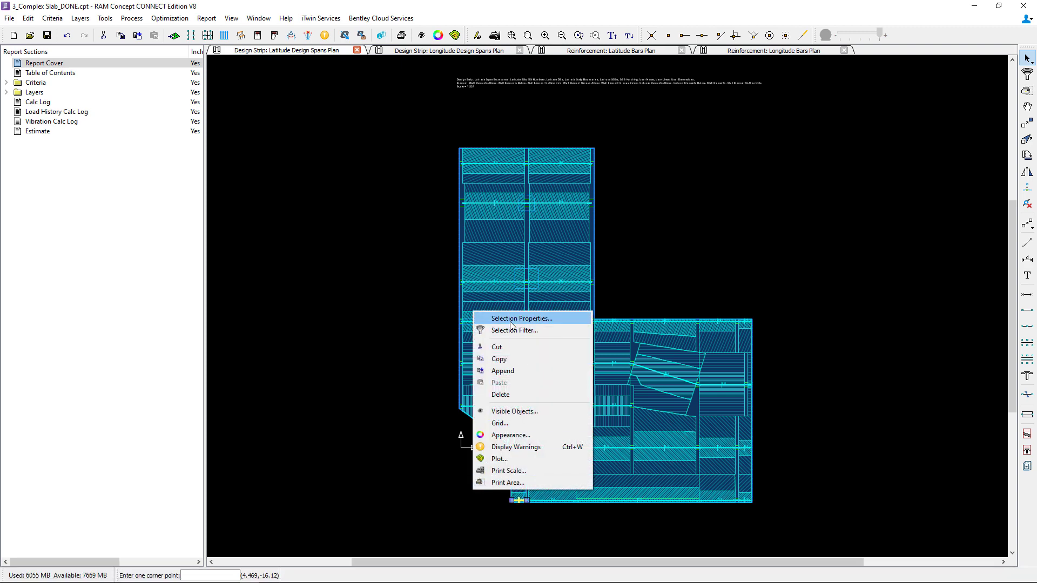
left_click(511, 323)
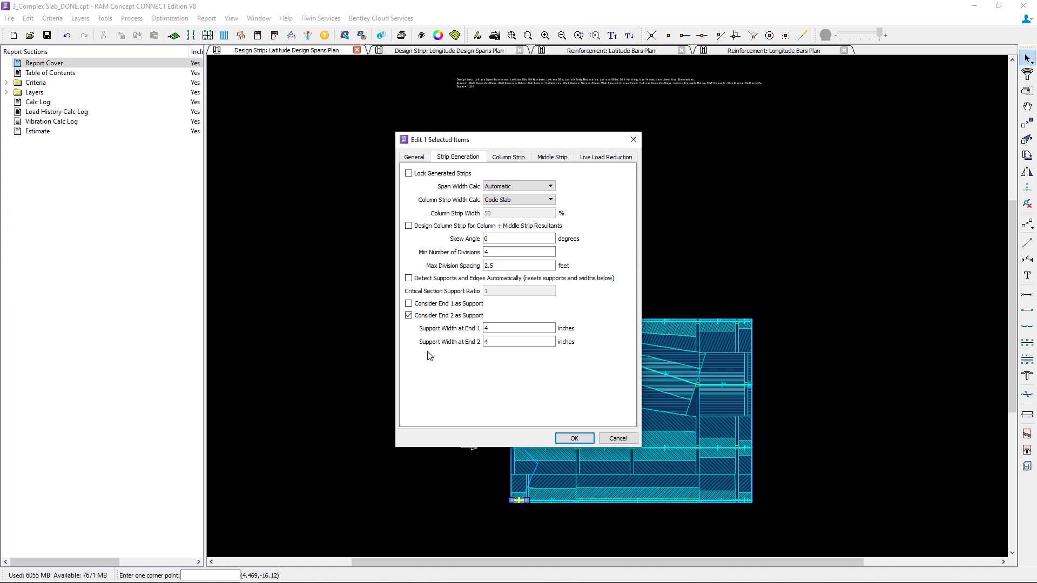
key("Tab")
type("16")
key("Return")
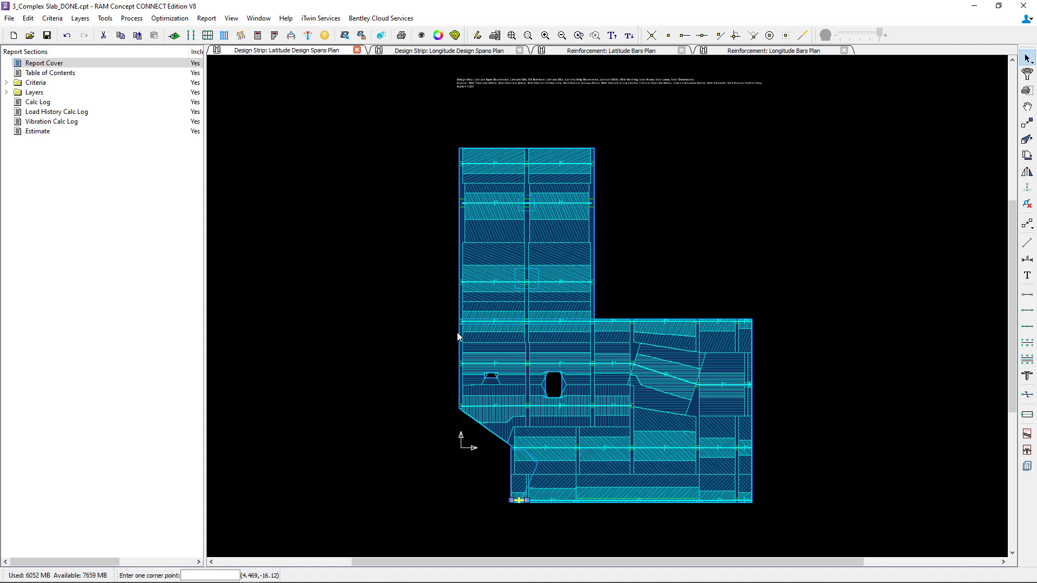
Step: Delete the 4-1 span segment at the right edge, then fit the whole slab in view
scroll(828, 393, "up", 5)
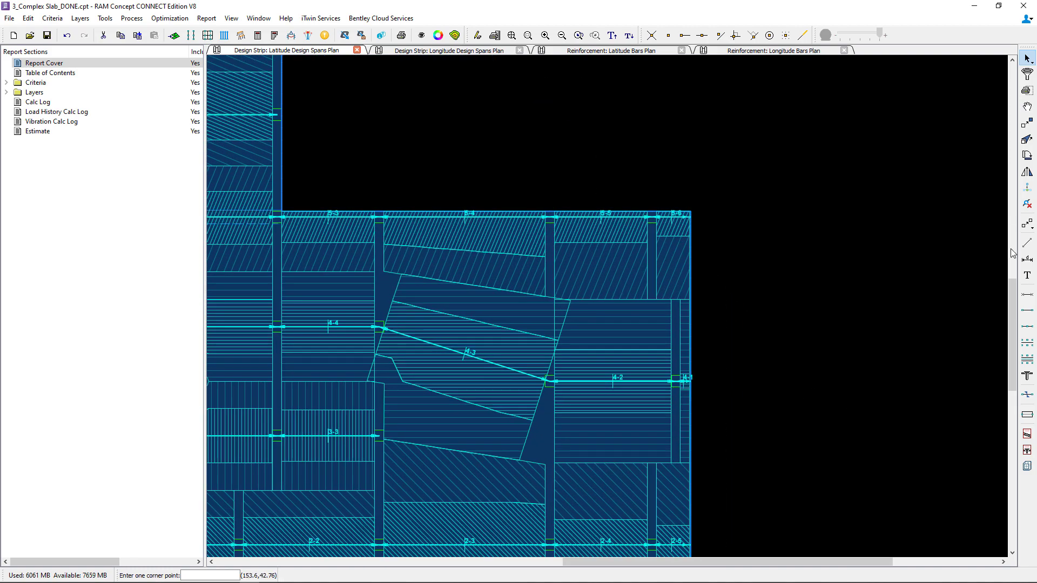
left_click(1027, 261)
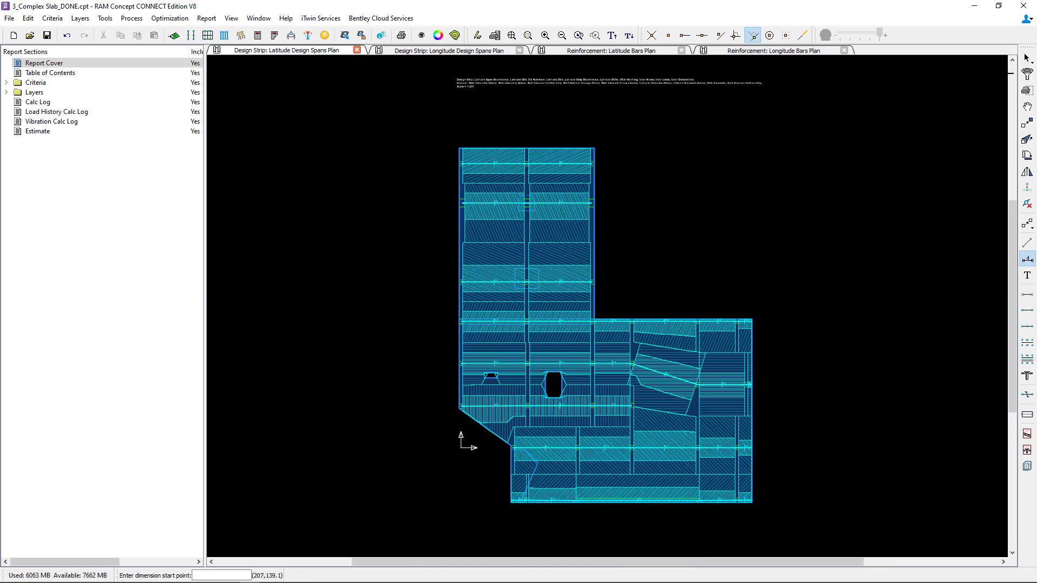
left_click(1026, 59)
scroll(776, 404, "up", 4)
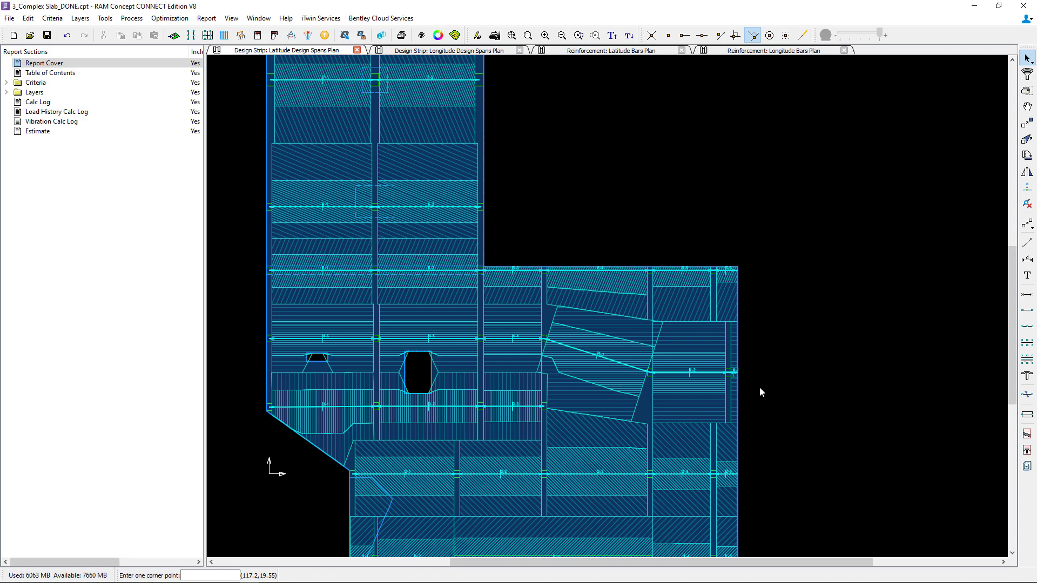
scroll(742, 383, "up", 2)
left_click(701, 350)
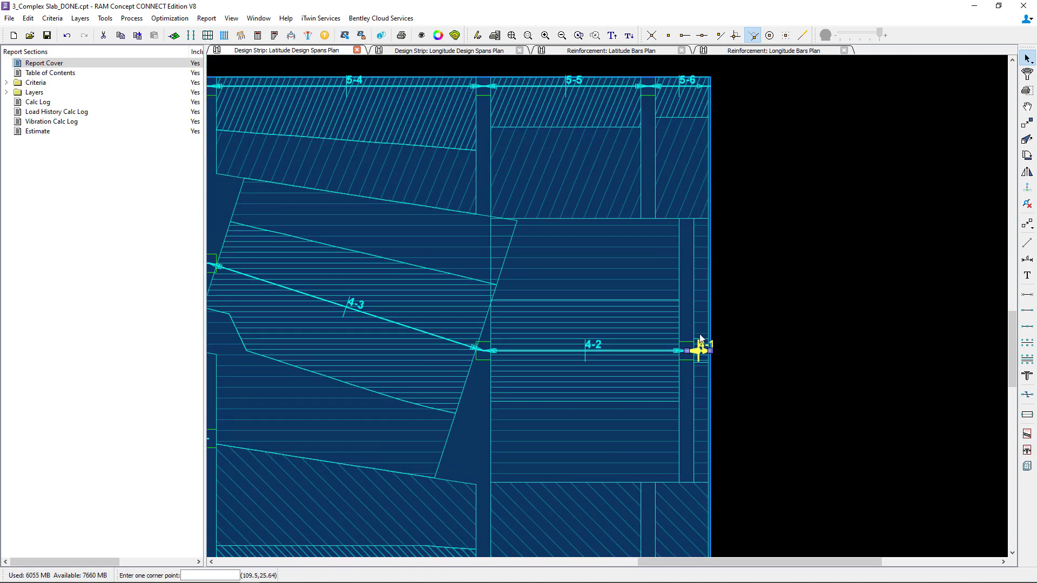
key("Delete")
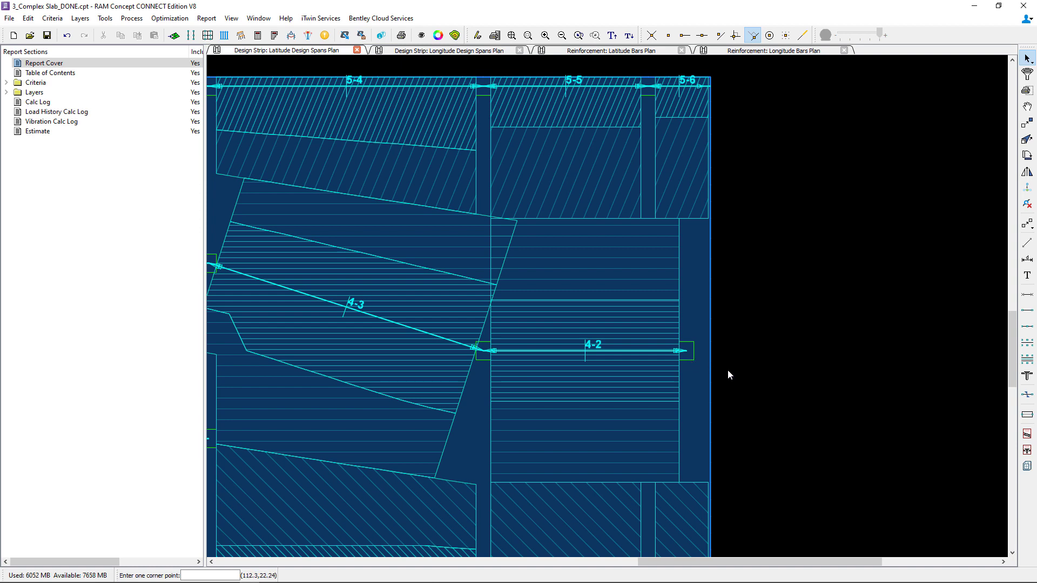
left_click(511, 35)
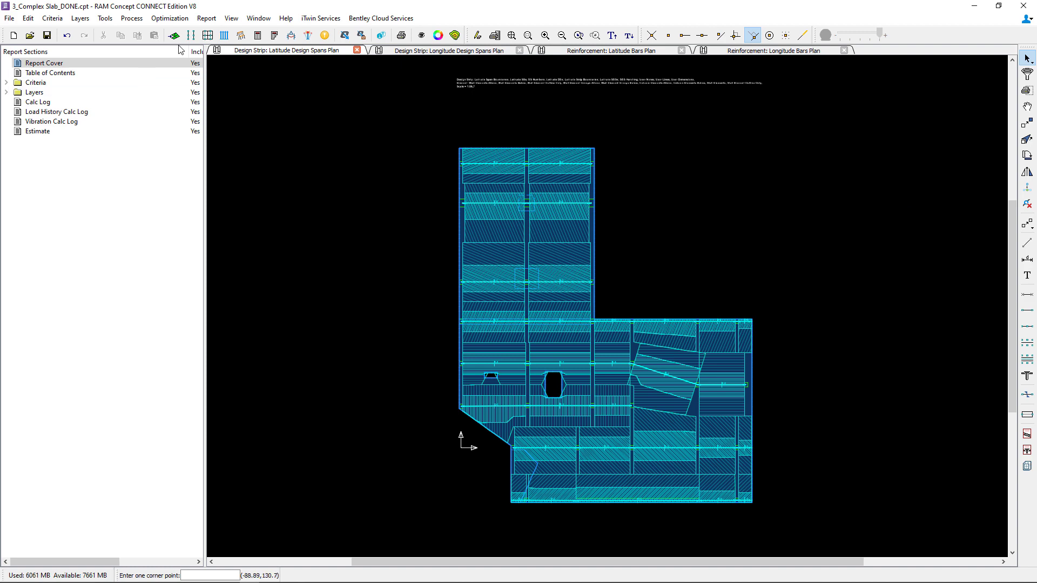
Step: Recalculate the model, continuing past the narrow cross-section and small shear core warnings
left_click(258, 35)
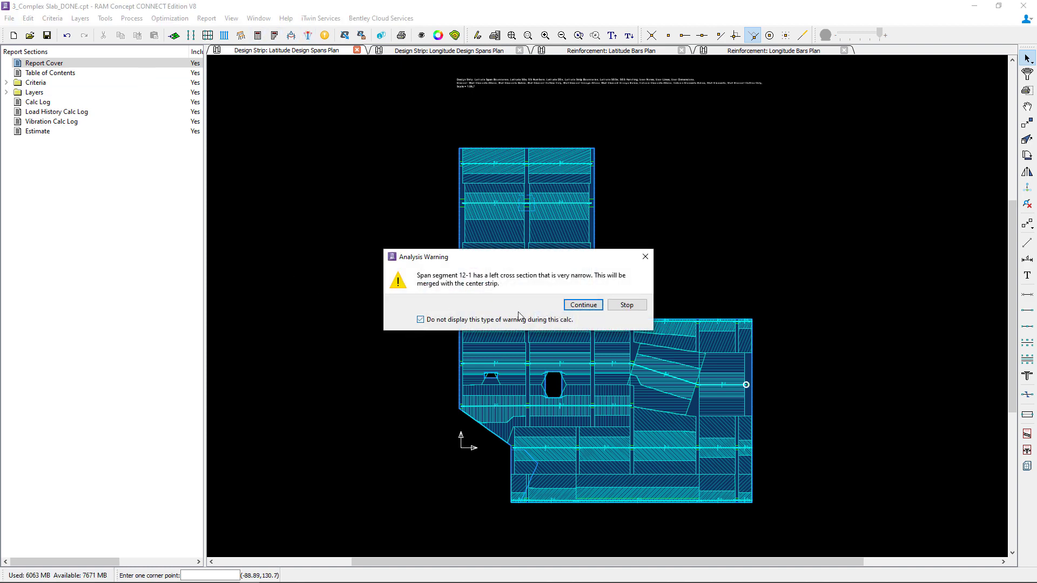
key("Return")
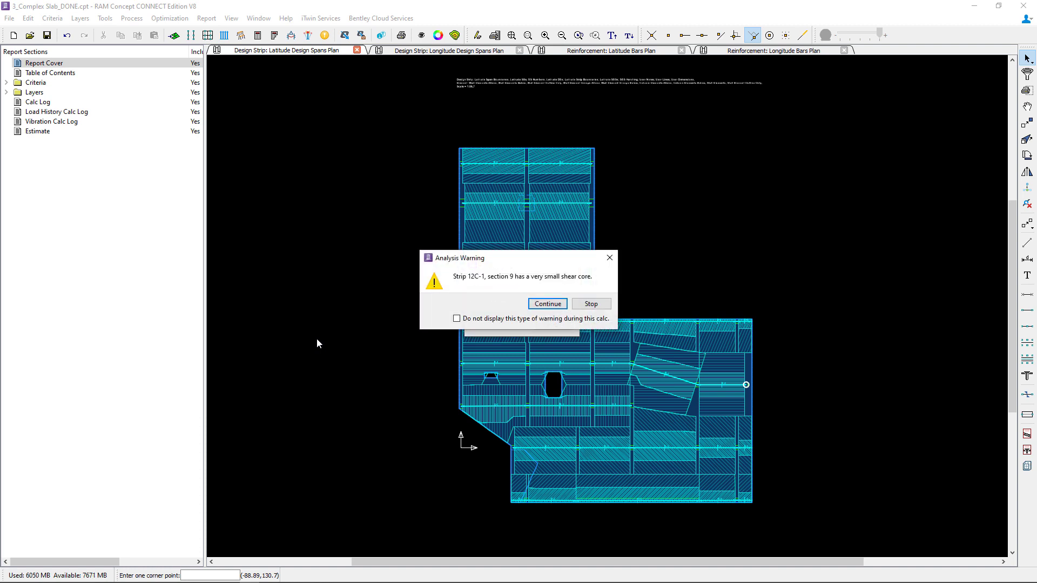
key("Return")
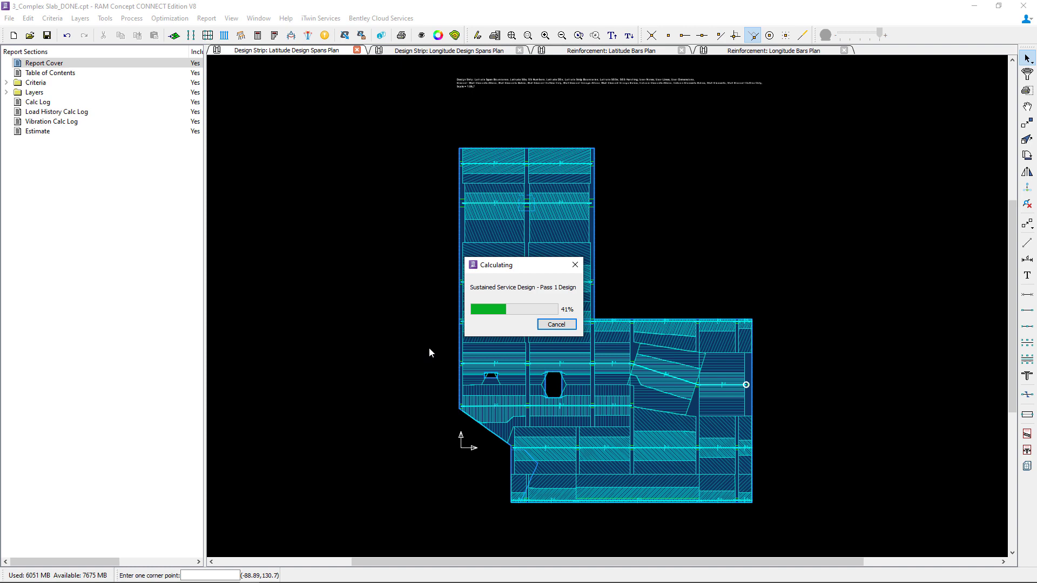
key("Return")
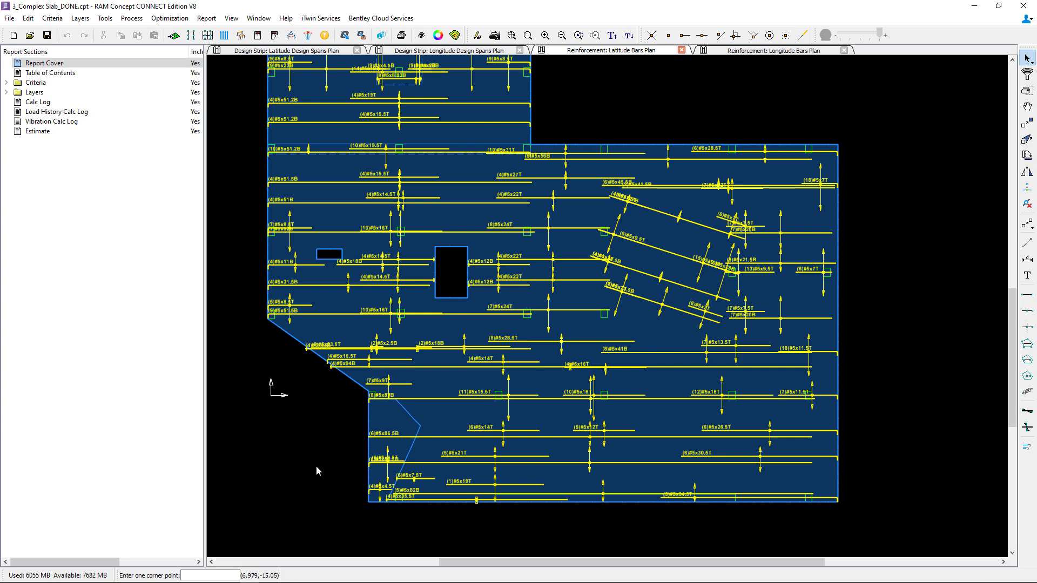
left_click(513, 37)
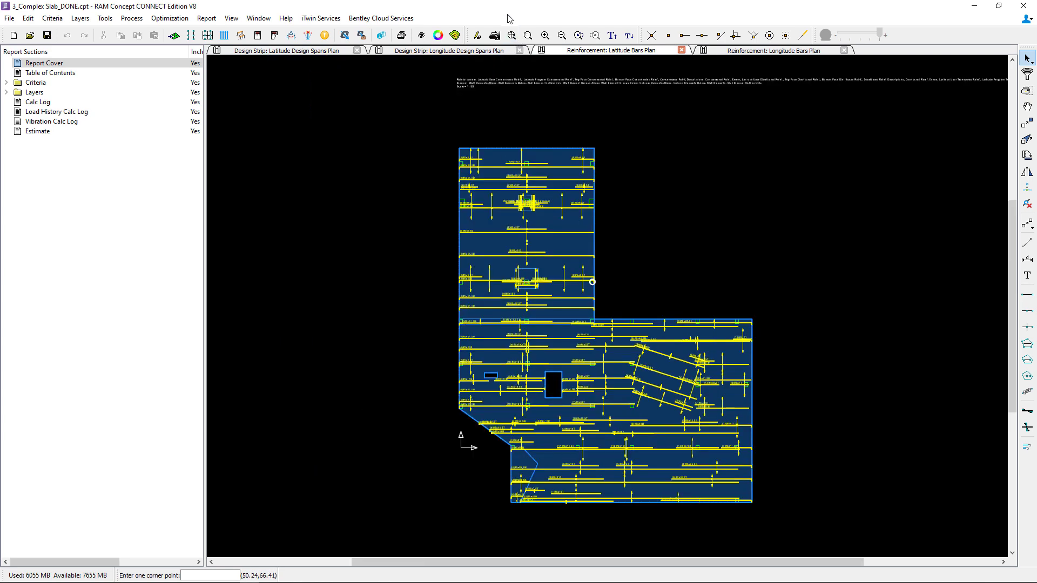